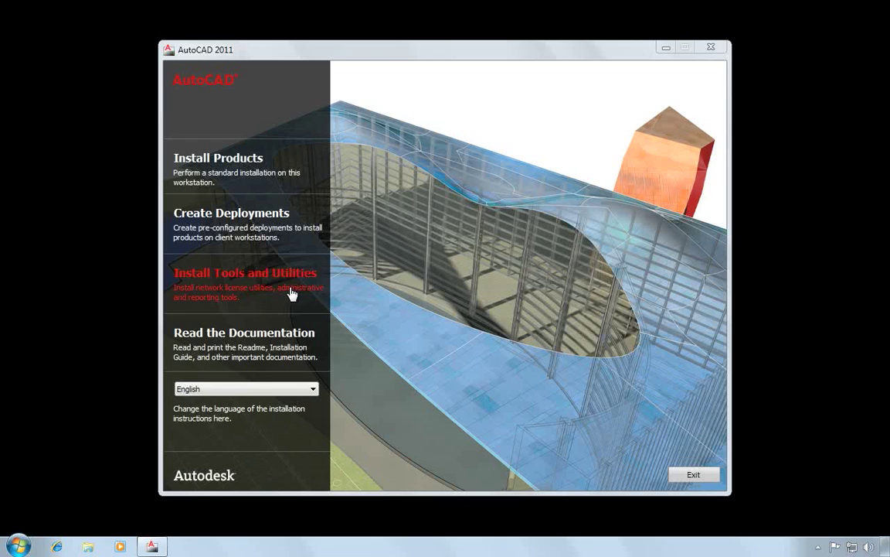
click(294, 341)
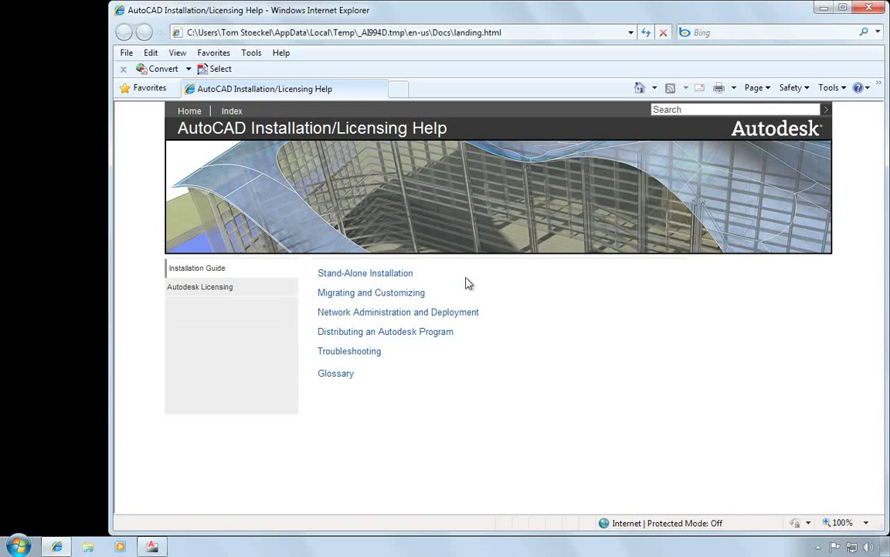
click(867, 9)
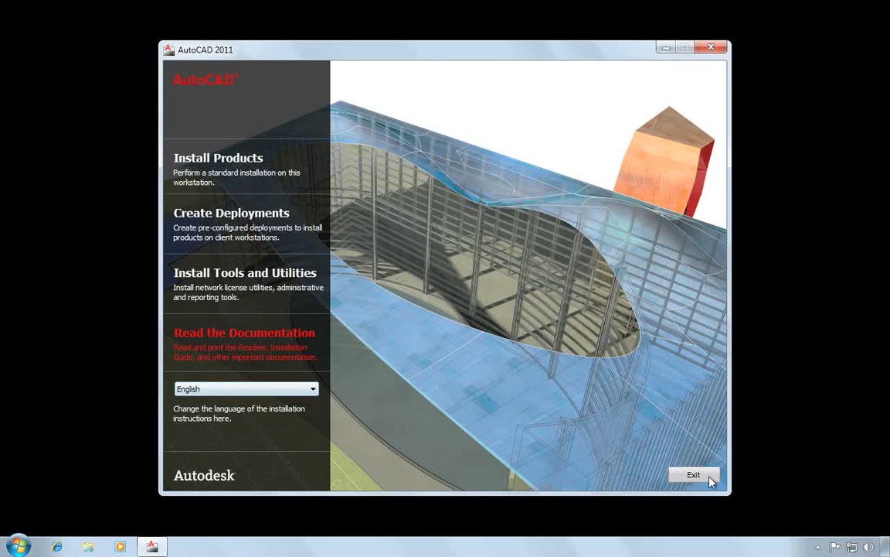
Step: Start Install Products to reach product selection with AutoCAD 2011 and English chosen
click(222, 162)
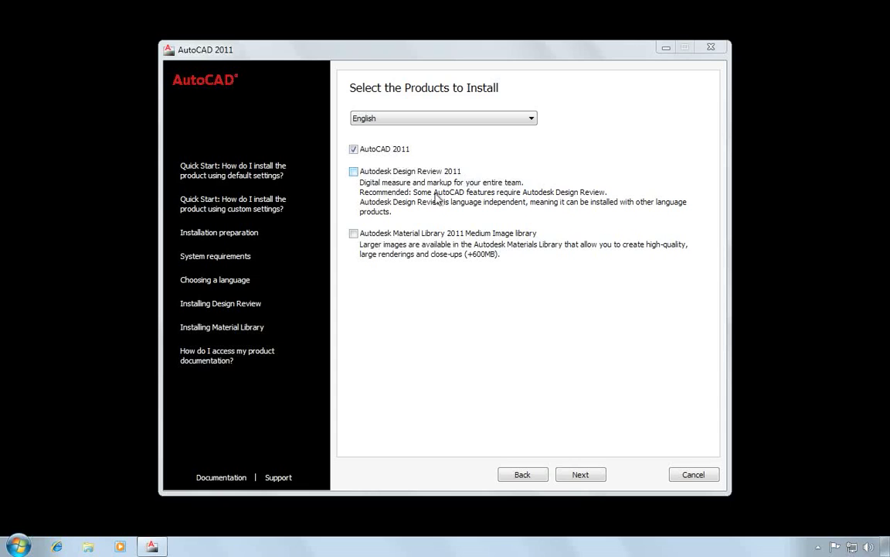
Step: Add the Material Library 2011 Medium Image library, then accept the license agreement
click(353, 233)
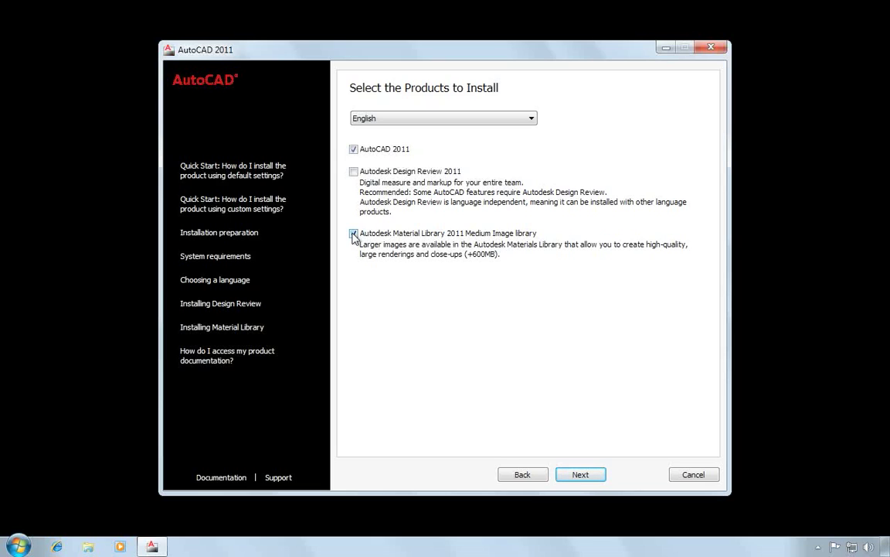
click(595, 477)
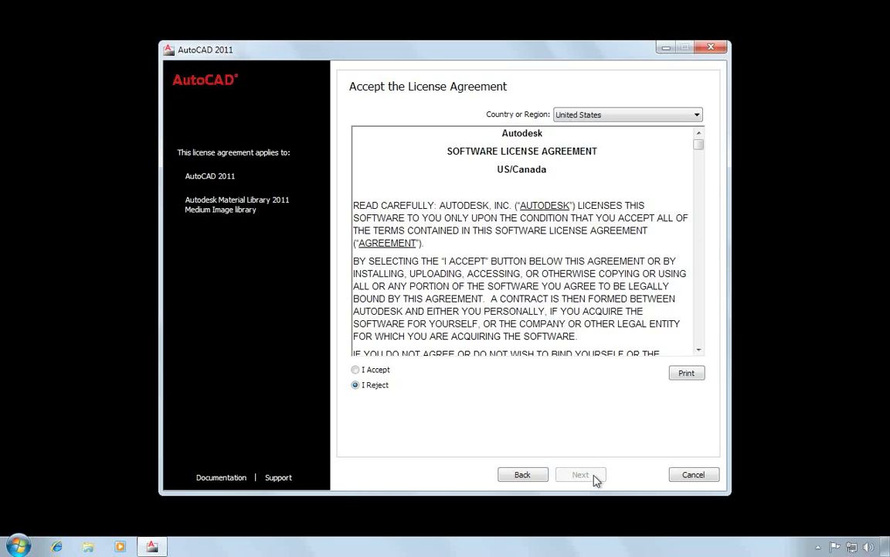
click(356, 371)
click(582, 475)
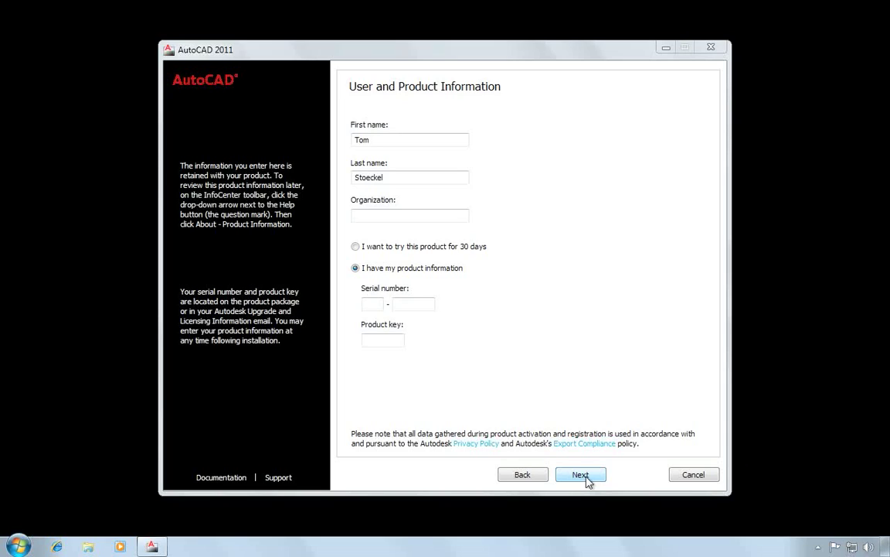
Step: Enter Autodesk as organization, keep 'I have my product information', and type the serial number
click(381, 216)
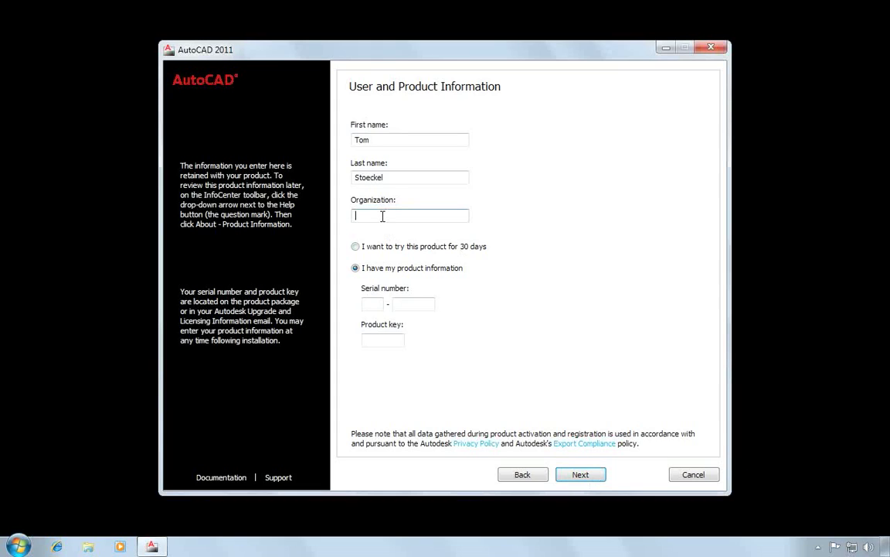
text(Autodesk)
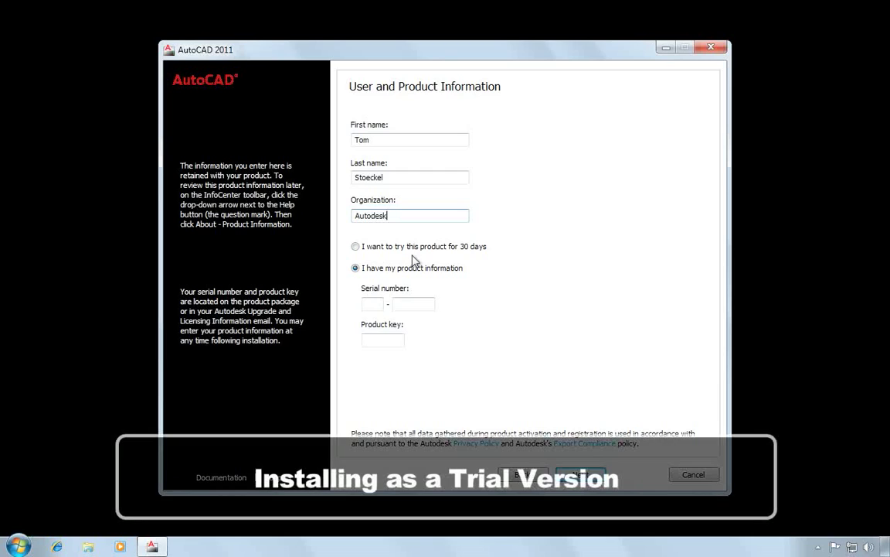
click(355, 247)
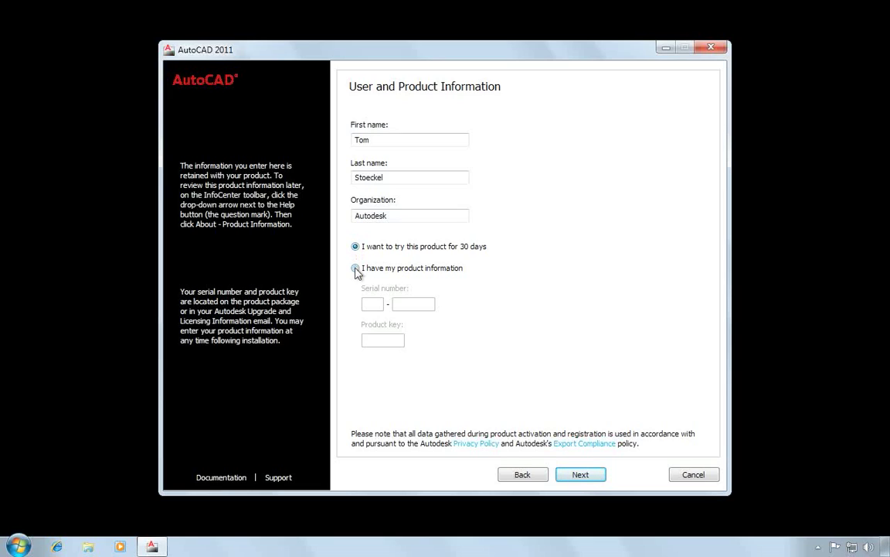
click(356, 269)
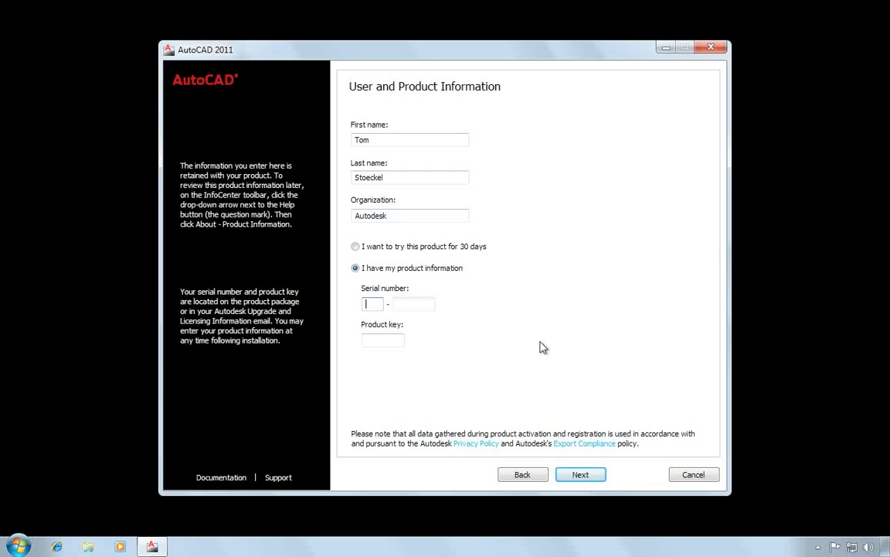
text(353********)
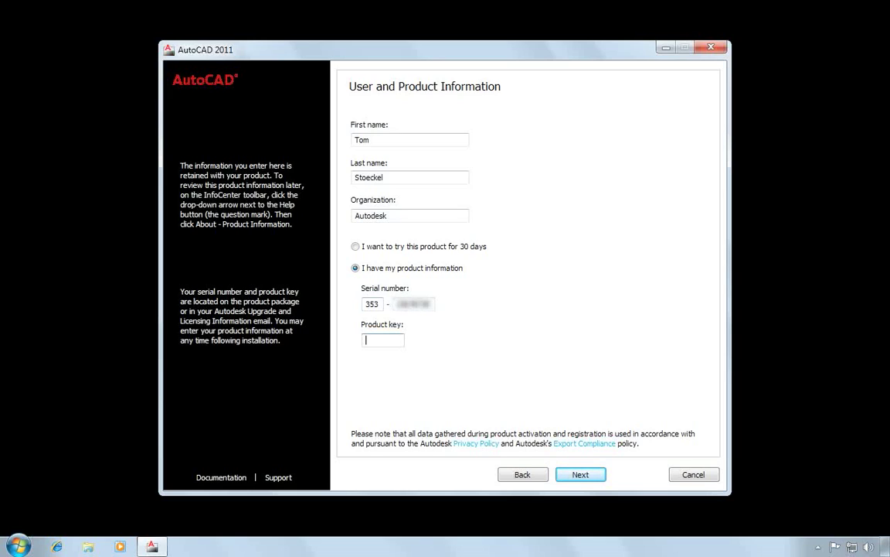
text(001C1)
Step: Advance to the Begin Installation review showing Stand-Alone License and Typical install
click(587, 477)
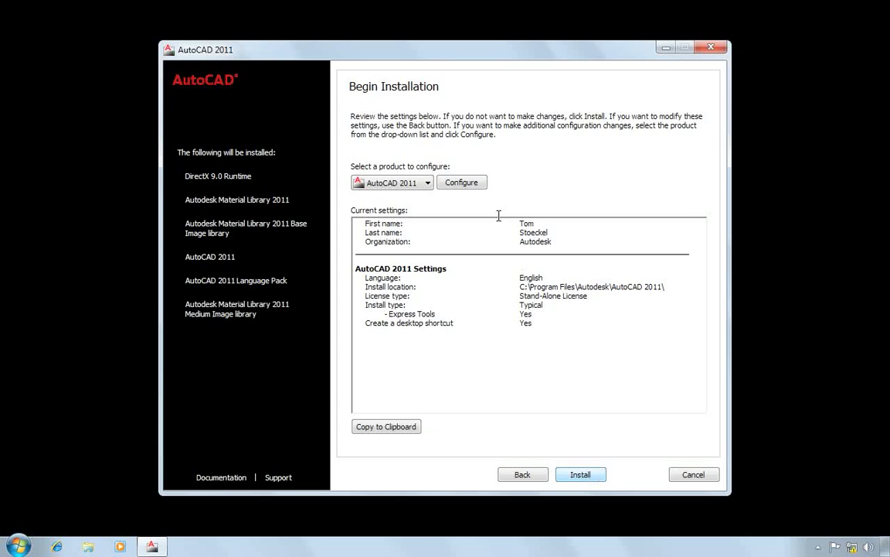
Step: Configure a Network license with Single License Server named XXHP6888
click(466, 186)
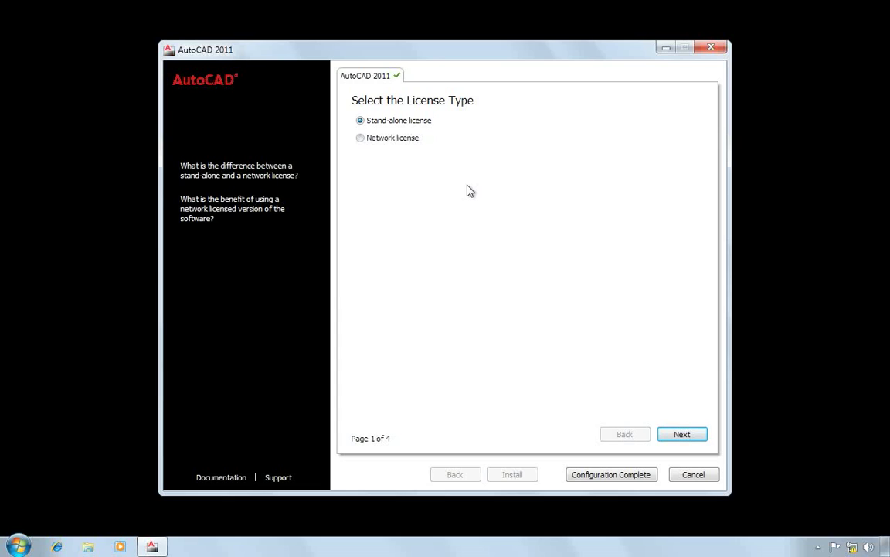
click(361, 139)
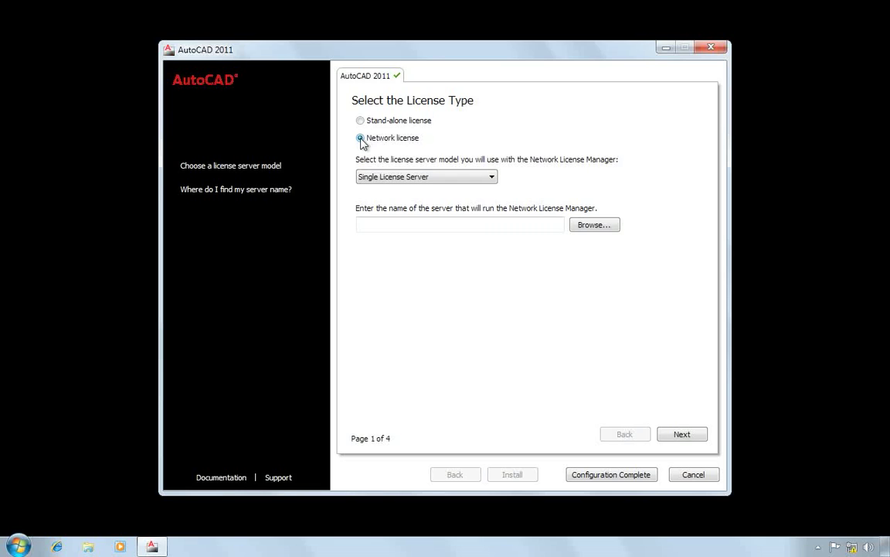
click(370, 226)
text(XXHP6)
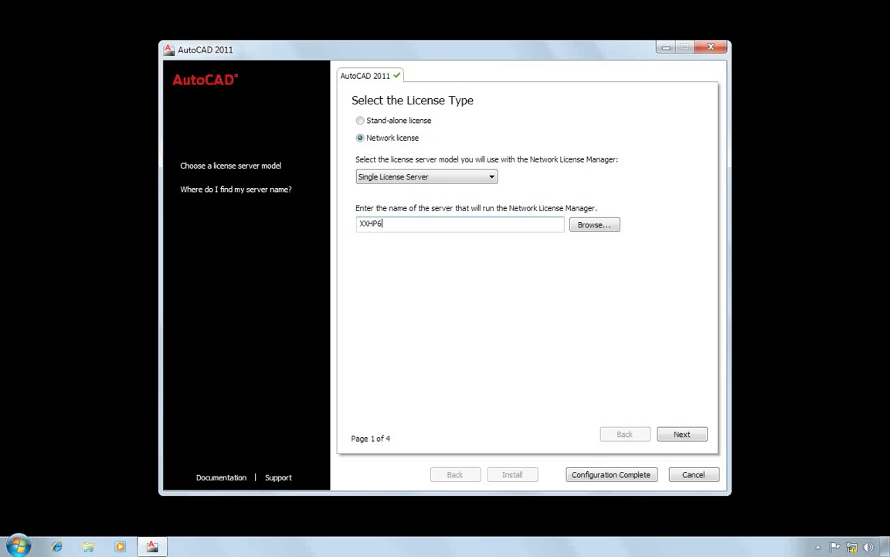
text(888)
Step: Switch to Distributed License Server and add XXHP6888 and XXHP6889 to the server pool
click(474, 178)
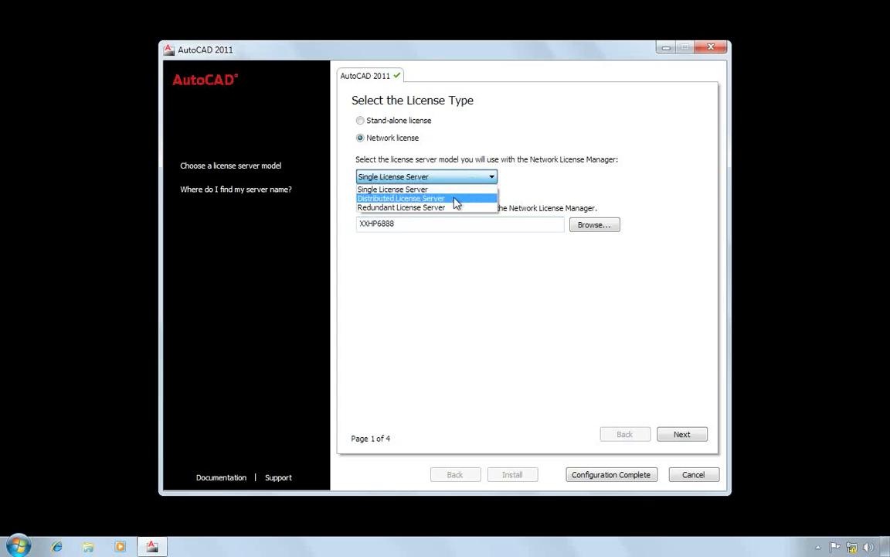
click(456, 203)
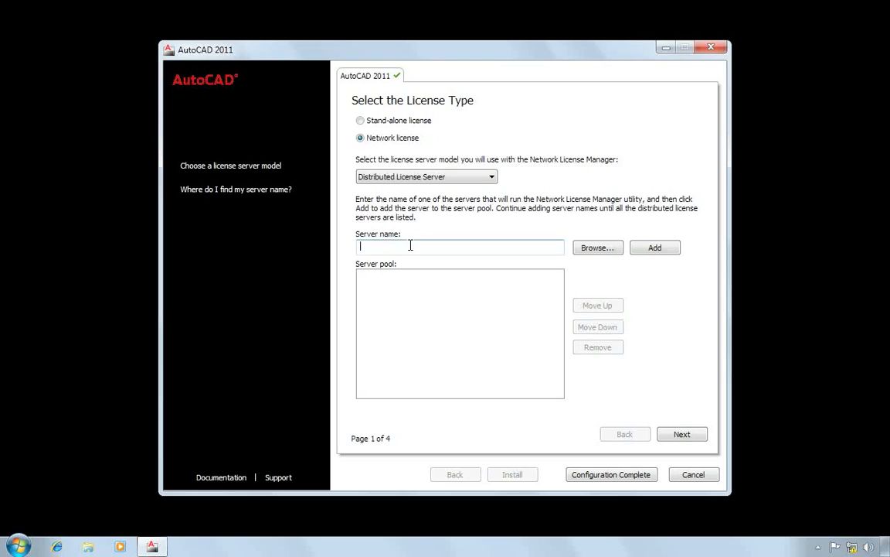
click(411, 245)
text(XXHP6888)
click(667, 254)
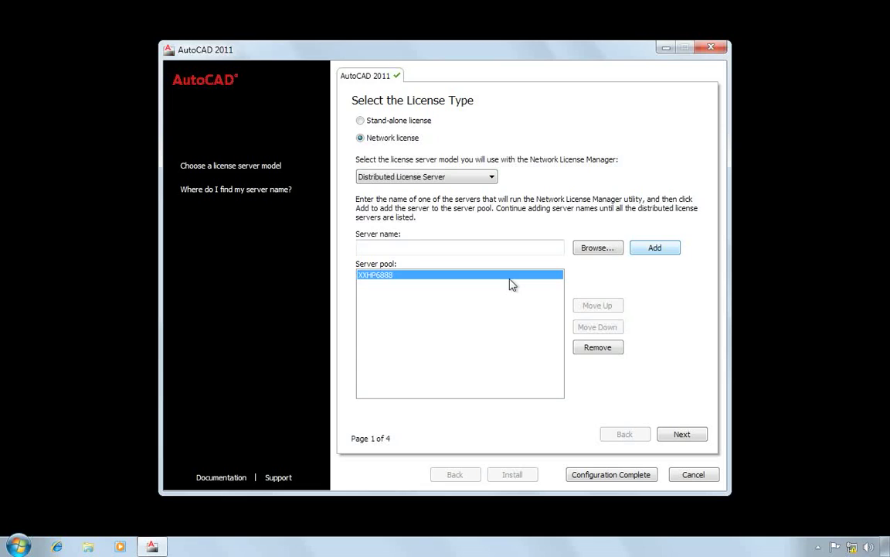
click(410, 247)
text(XXHP6889)
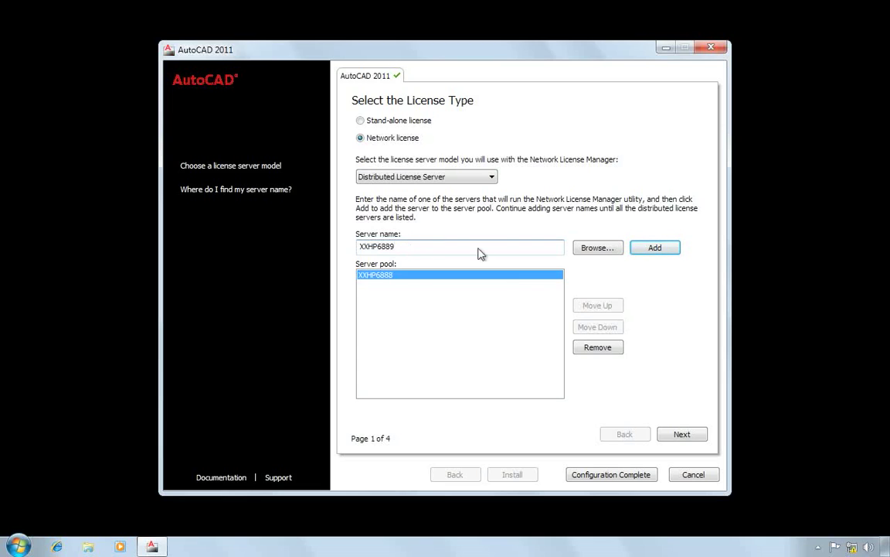
click(658, 248)
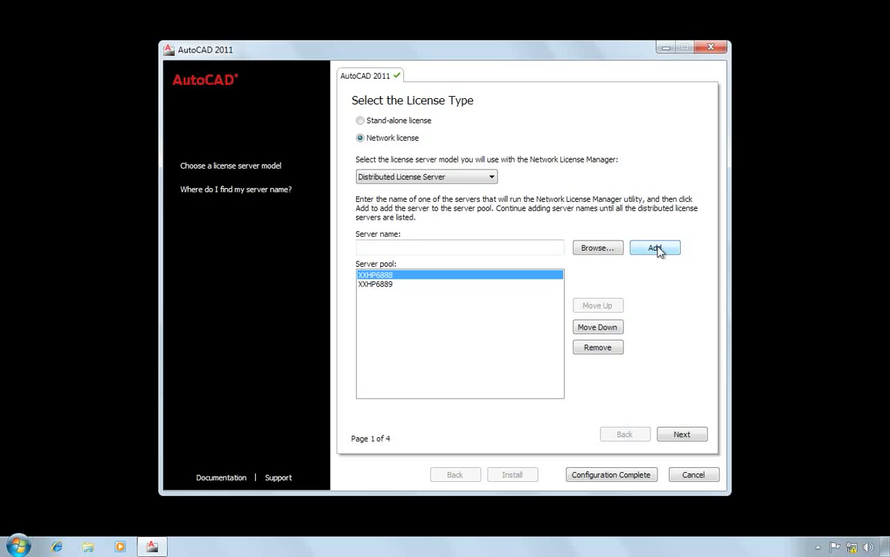
Step: Switch to Redundant License Server with servers XXHP6888, XXHP6889 and XXHP5882
click(492, 177)
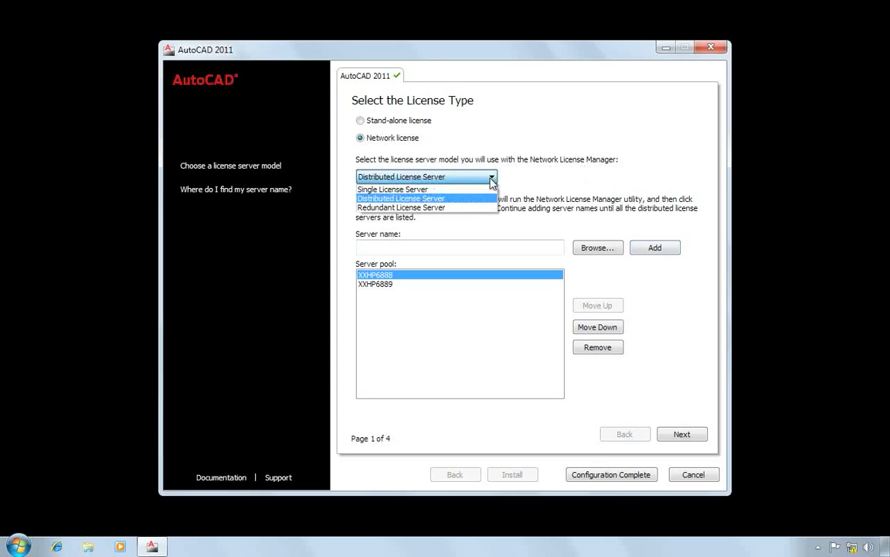
click(457, 207)
click(424, 241)
text(XXHP)
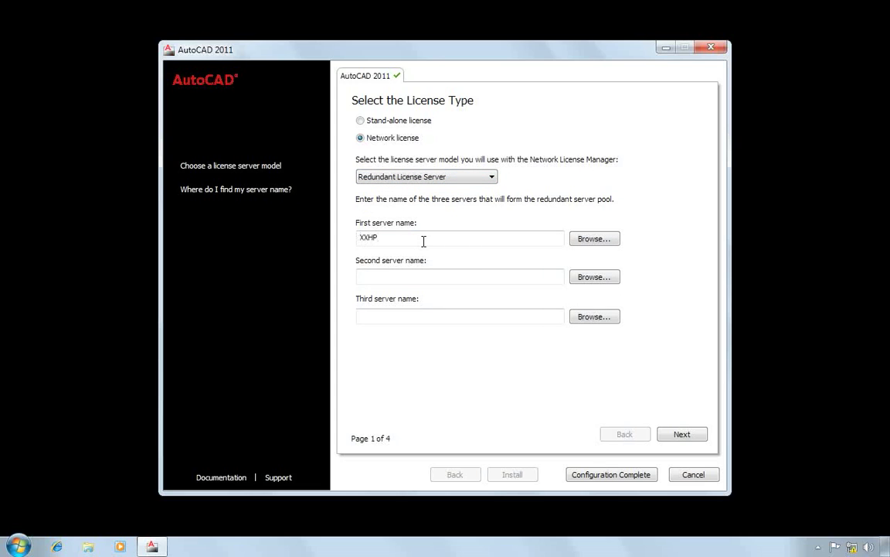
text(6888)
click(452, 279)
text(XXHP)
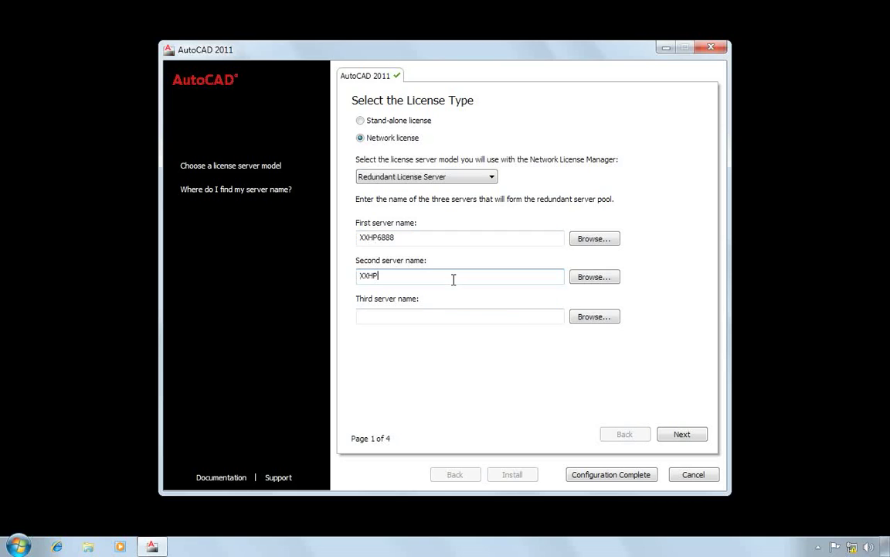
text(6889)
key(Tab)
key(Tab)
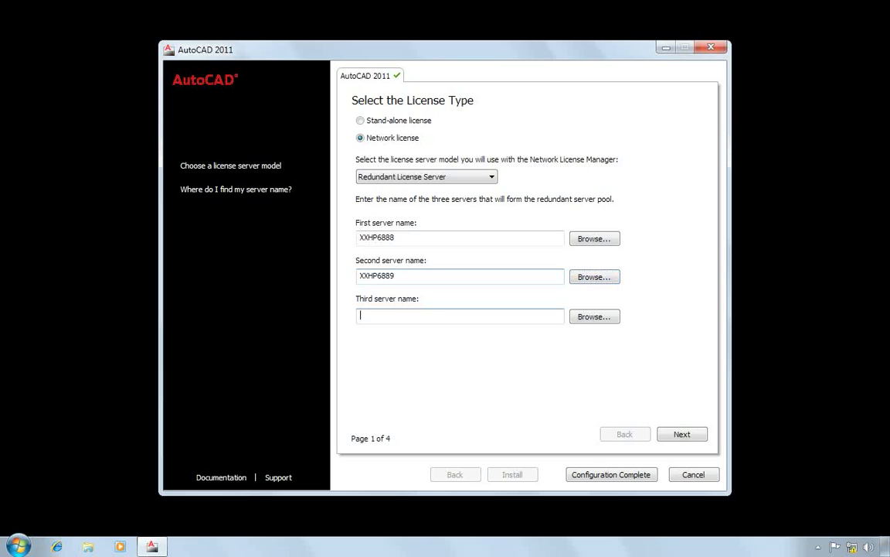
text(XXHP5882)
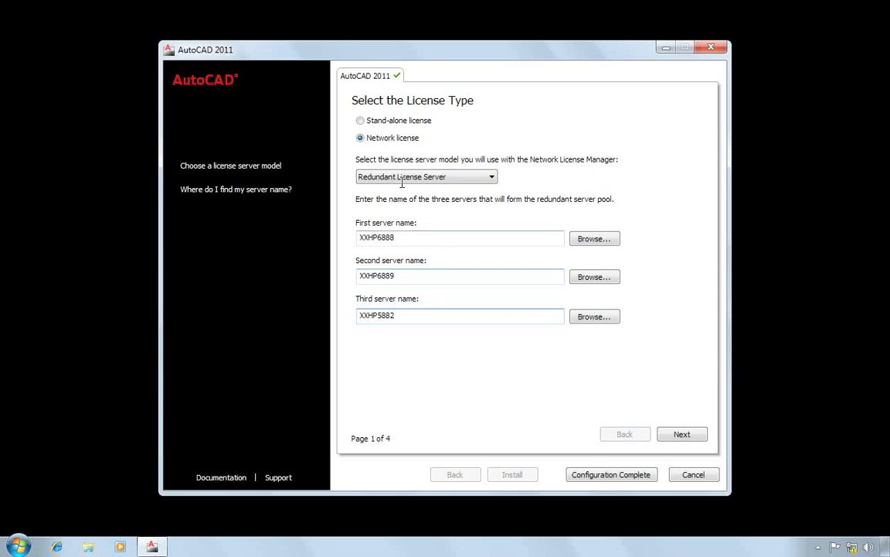
Step: Revert to a Single License Server on XXHP6888 and continue to installation type selection
click(426, 177)
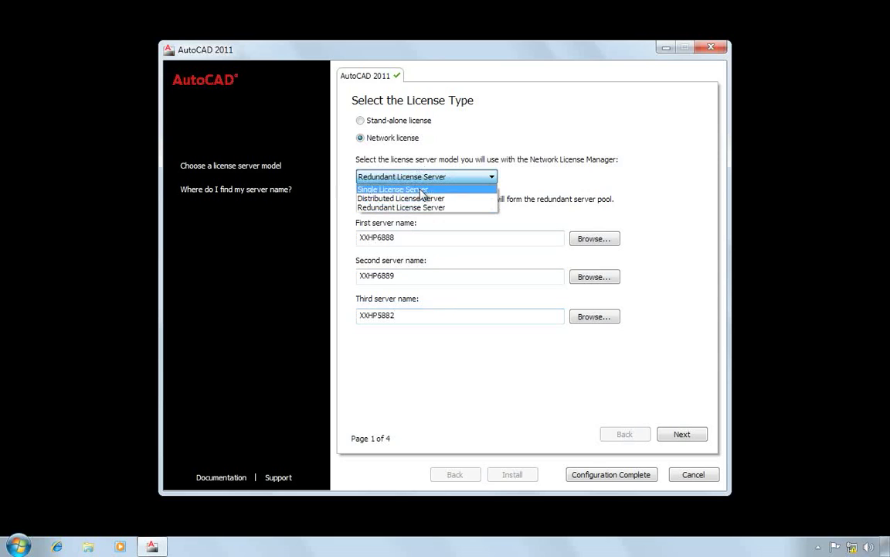
click(422, 189)
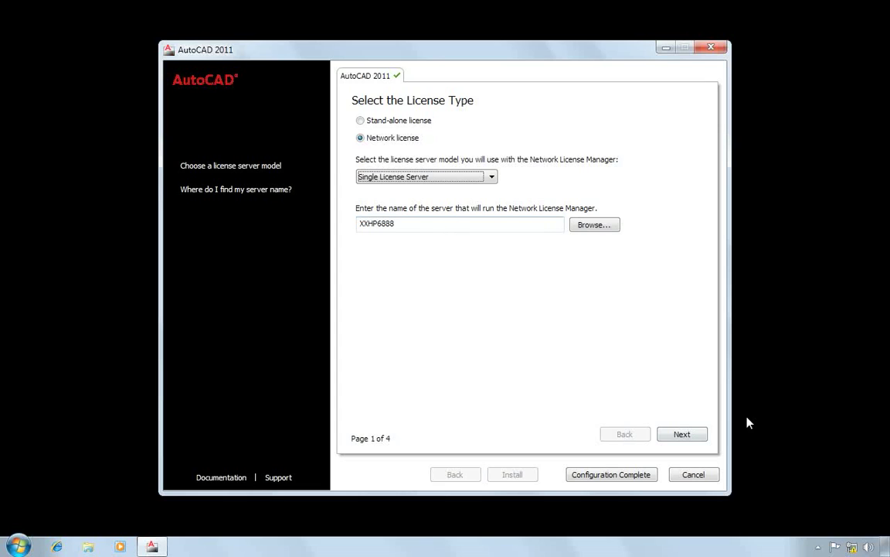
click(682, 435)
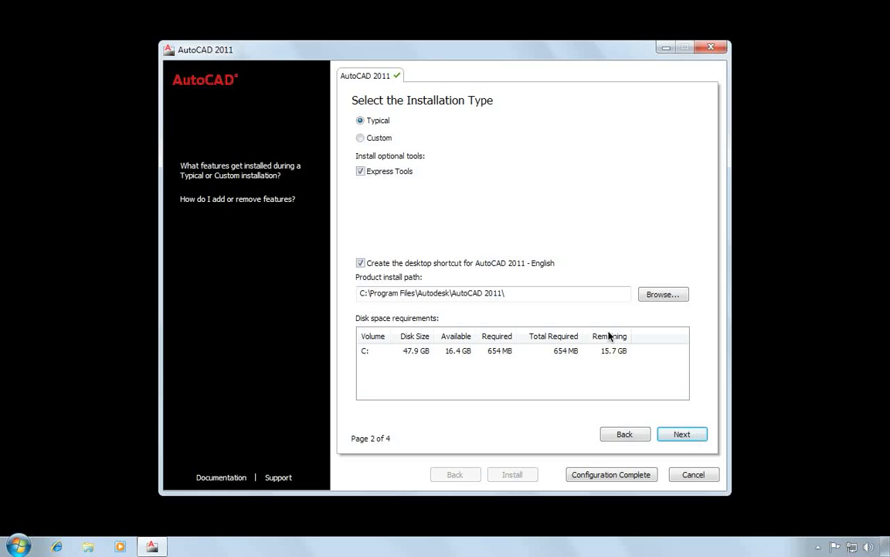
Step: Choose Custom install, untick Drawing Encryption and License Transfer Utility, then restore default features
click(361, 140)
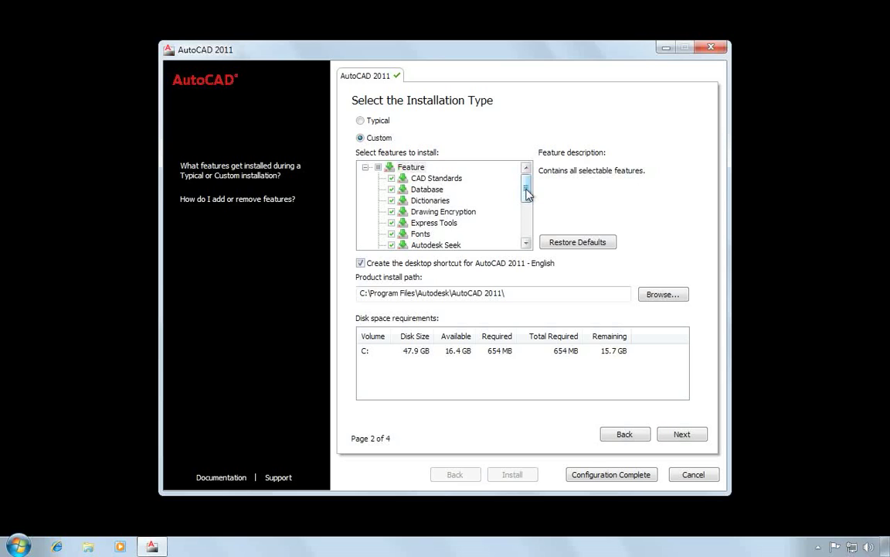
mouse_move(526, 193)
mouse_down()
mouse_move(528, 228)
mouse_move(528, 193)
mouse_up()
click(391, 211)
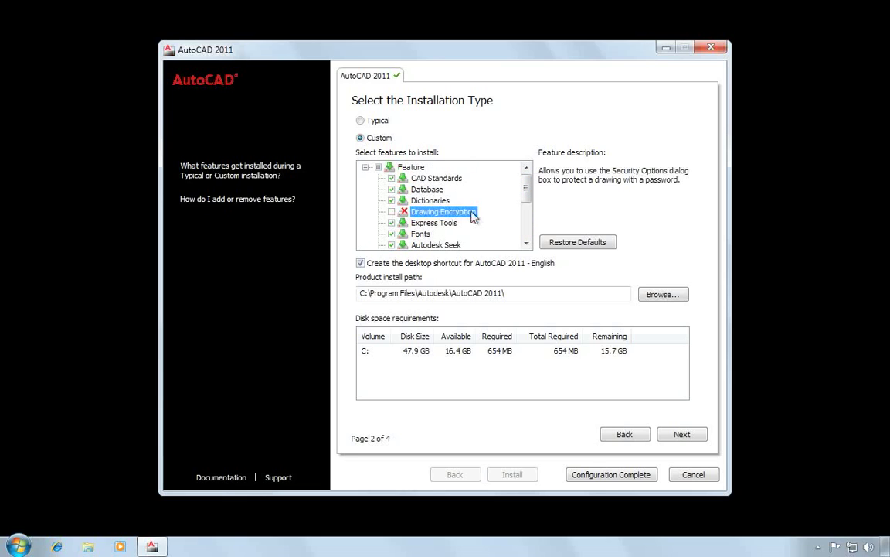
scroll(490, 224, down, 2)
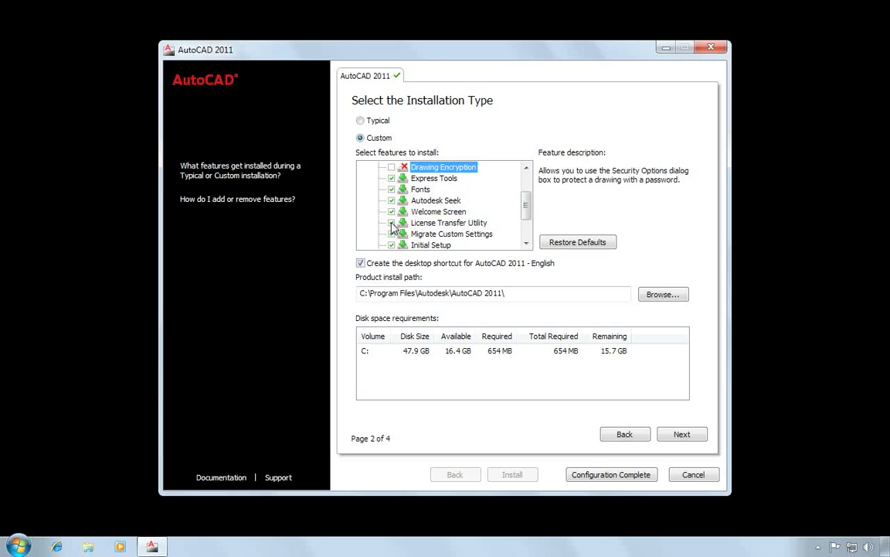
click(391, 222)
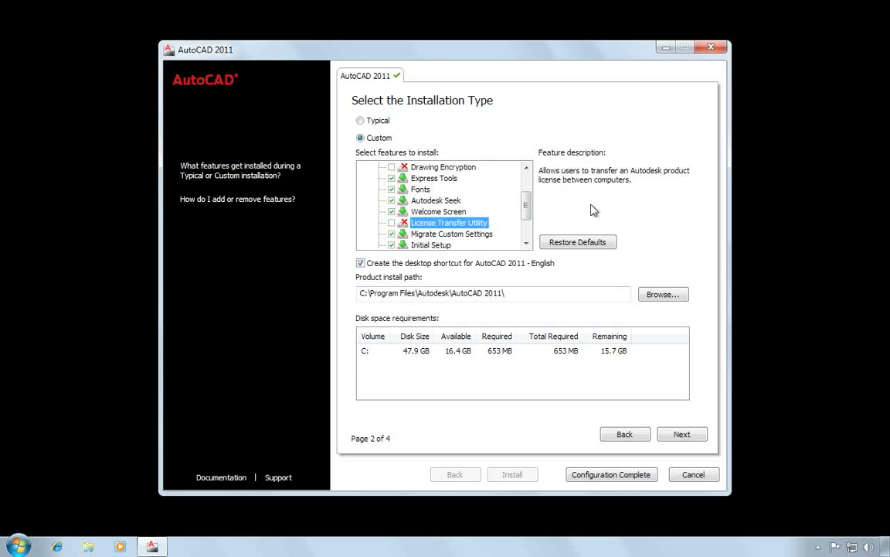
click(563, 294)
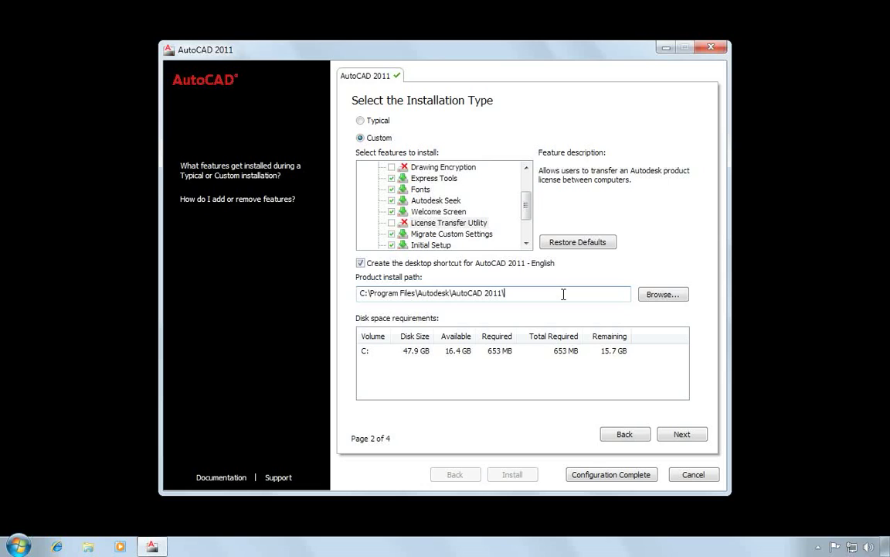
click(600, 245)
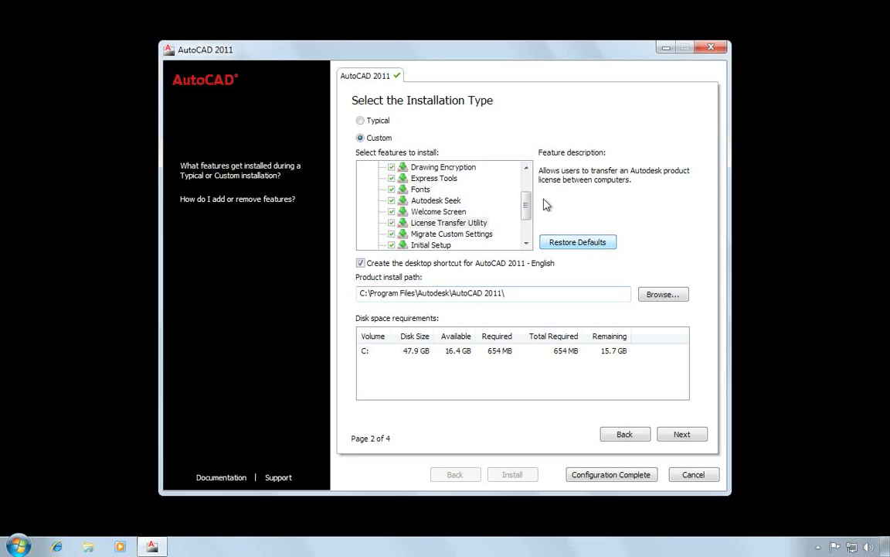
drag(526, 205, 529, 173)
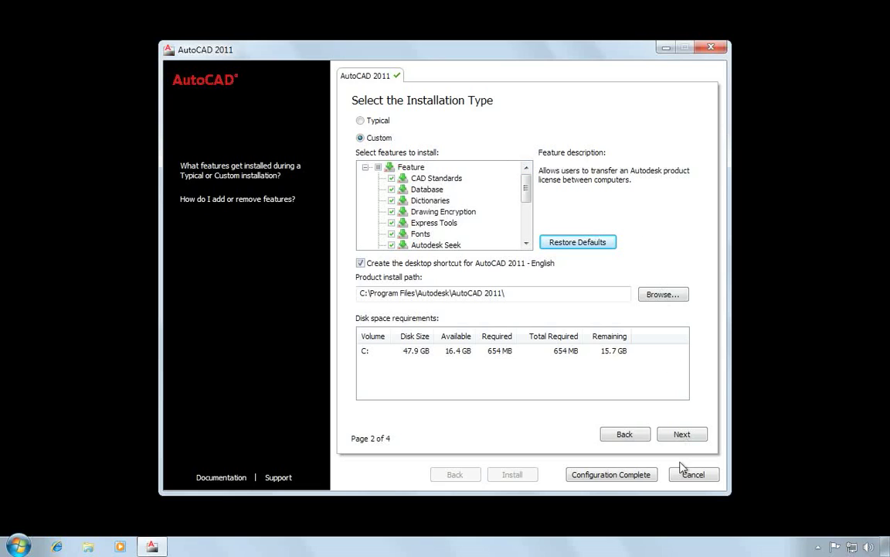
Step: Continue past Installation Type and the empty Service Pack page to Configuration Complete
click(682, 434)
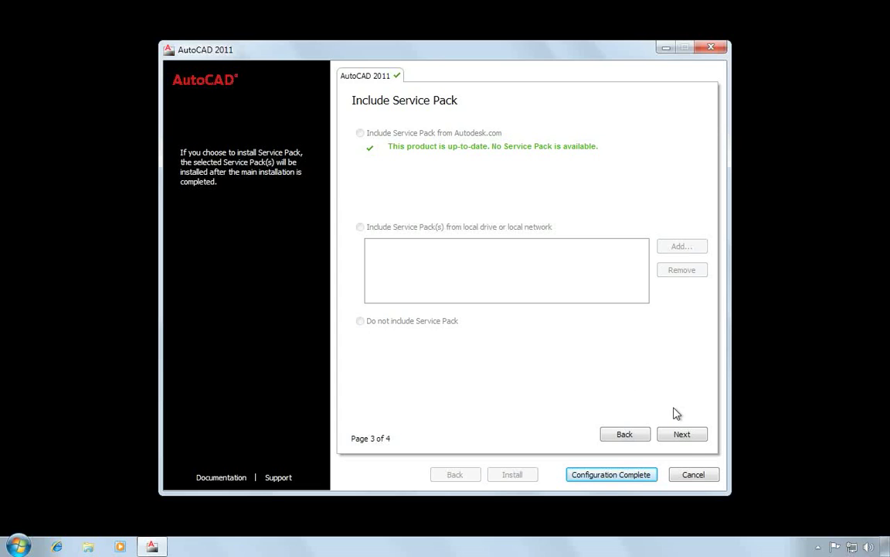
click(685, 438)
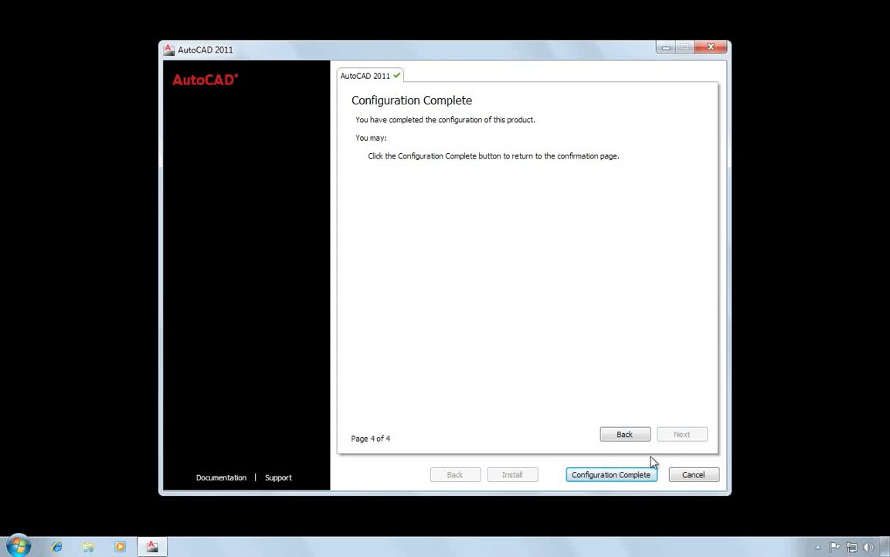
Step: Confirm the single-server, custom-feature configuration and begin installing AutoCAD 2011
click(611, 474)
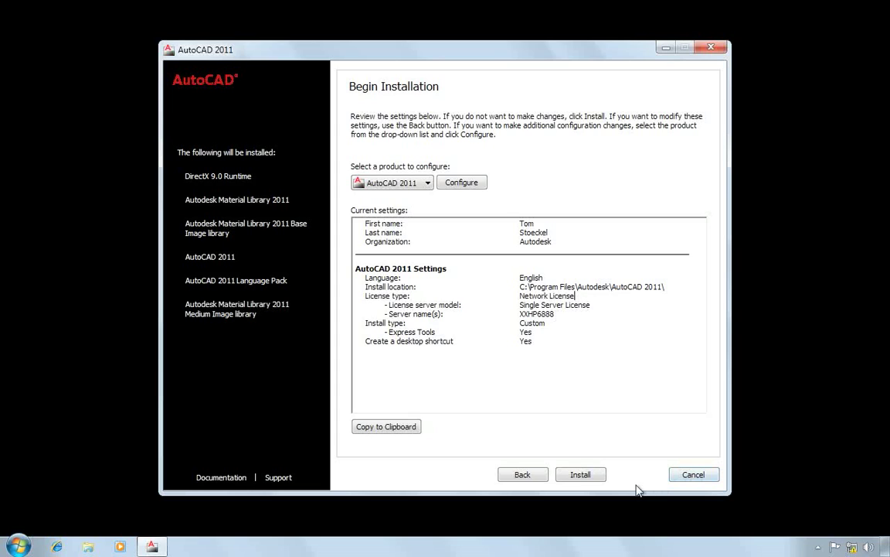
click(580, 475)
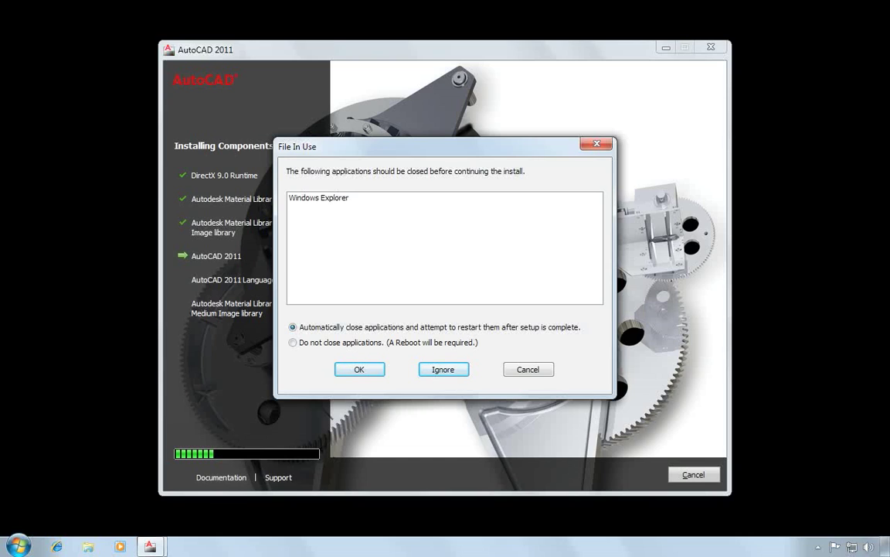
Step: Ignore the Windows Explorer file-in-use warning so AutoCAD 2011 and the Medium Image library finish installing
click(443, 371)
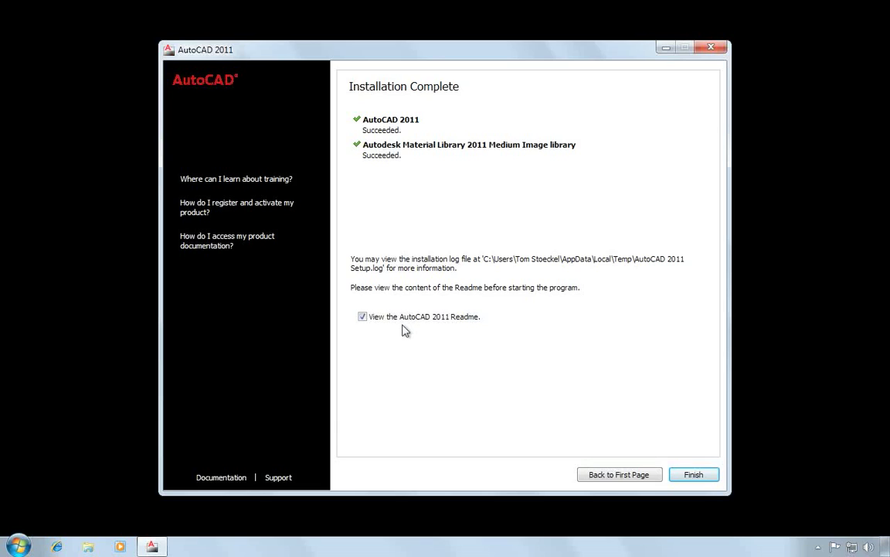
Step: Finish setup with the AutoCAD 2011 Readme shown in Internet Explorer, then close it
click(695, 475)
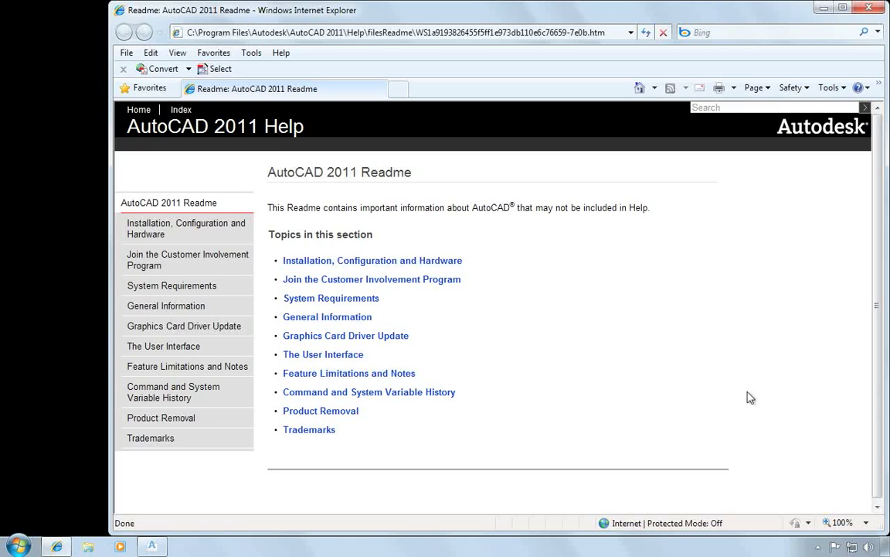
click(869, 9)
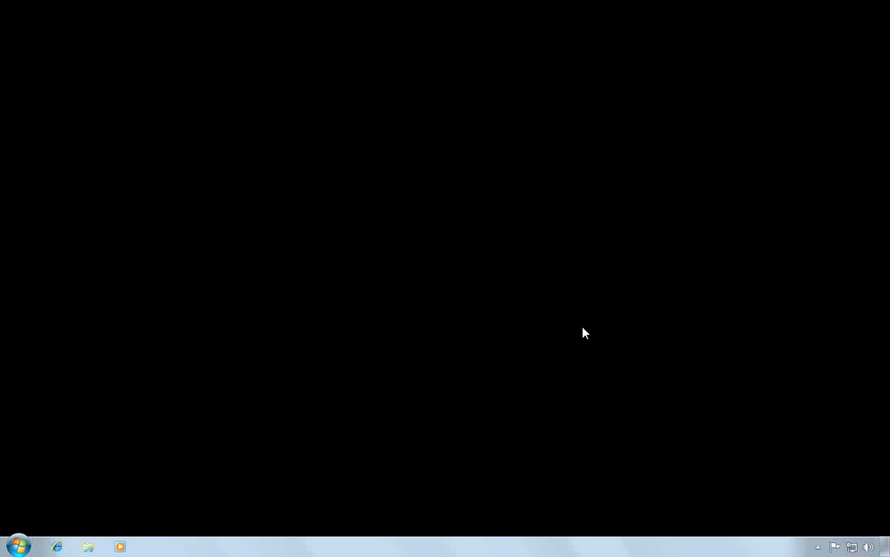